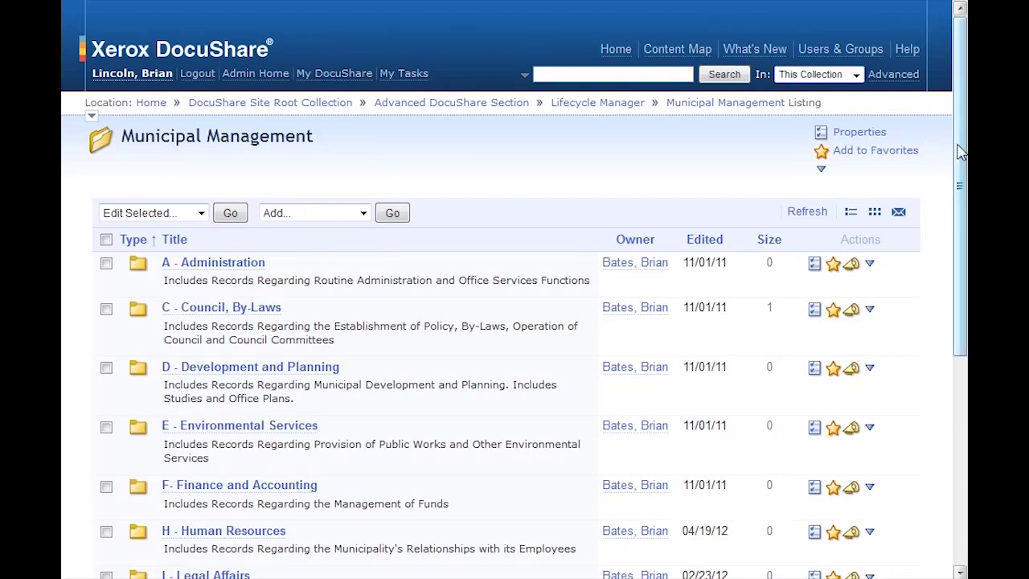
- Start a new TOMRMS document in the M - Media and Public Relations collection, choosing TOMRMS-Instruction.pdf as the file to upload
drag(962, 152, 956, 260)
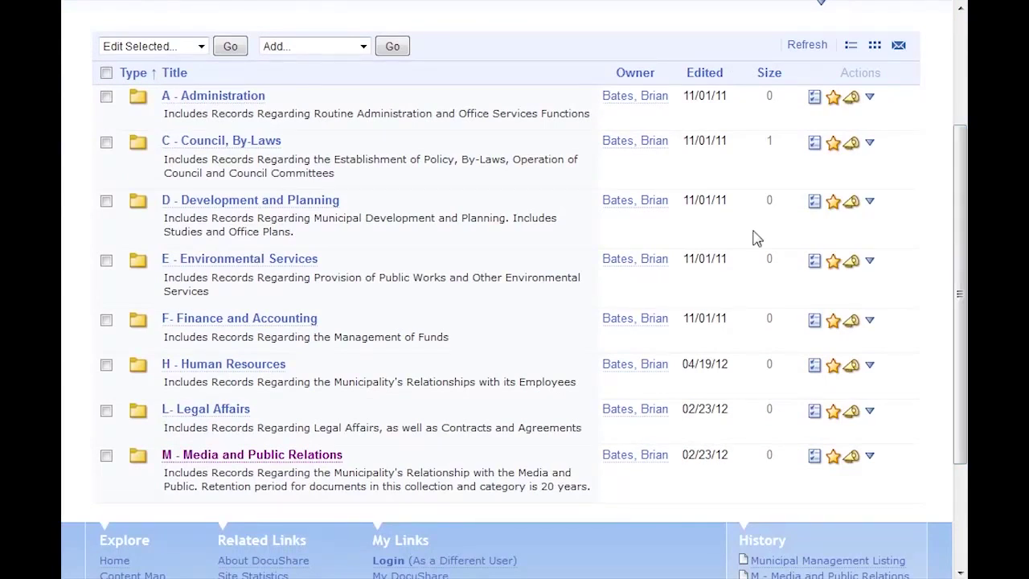
click(290, 457)
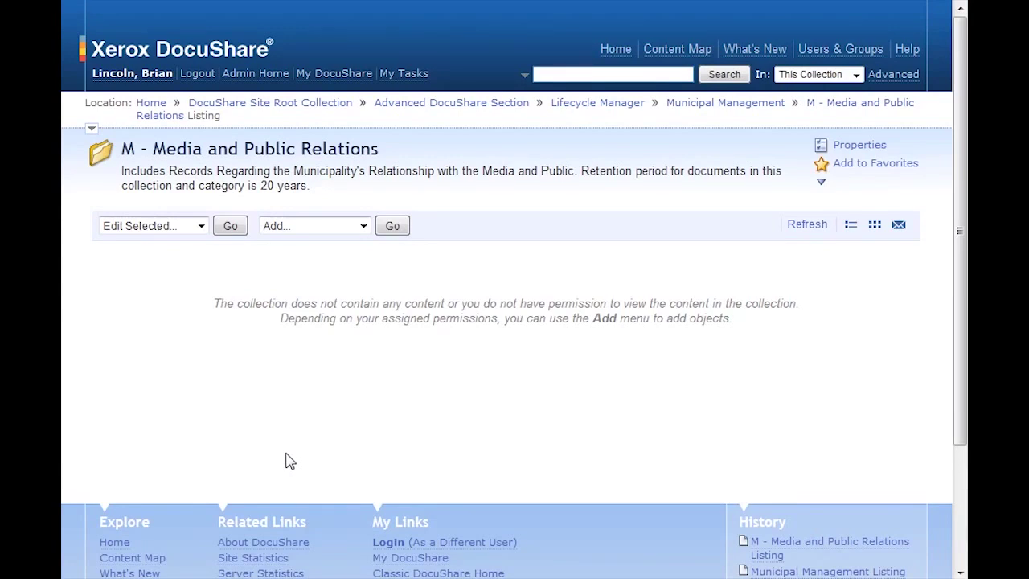
click(363, 227)
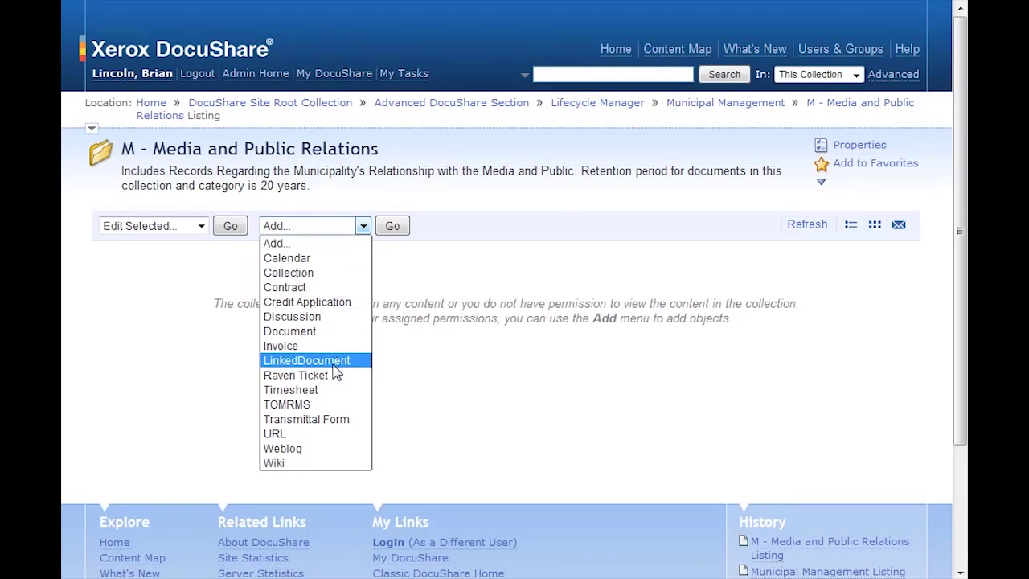
click(323, 404)
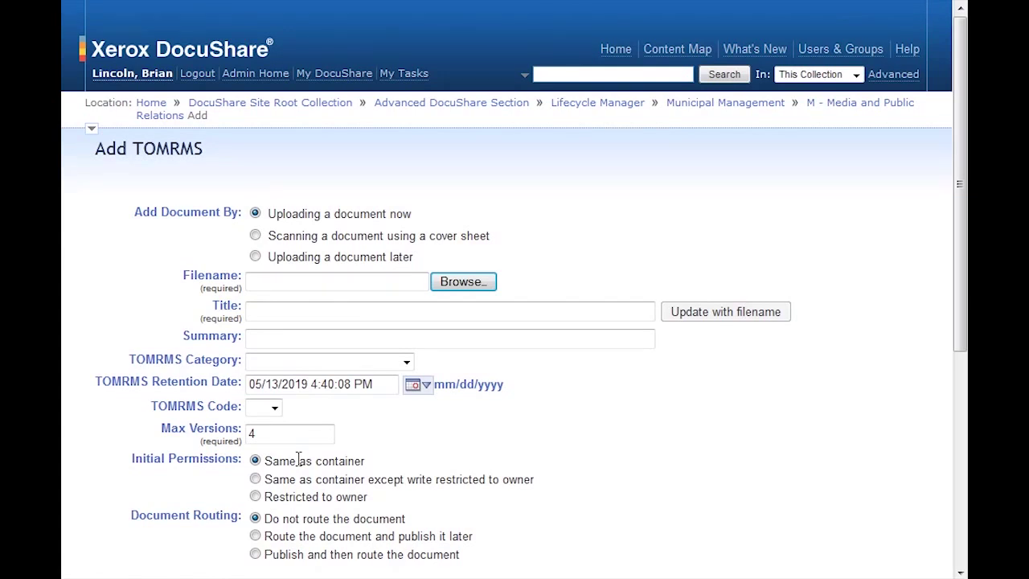
click(460, 283)
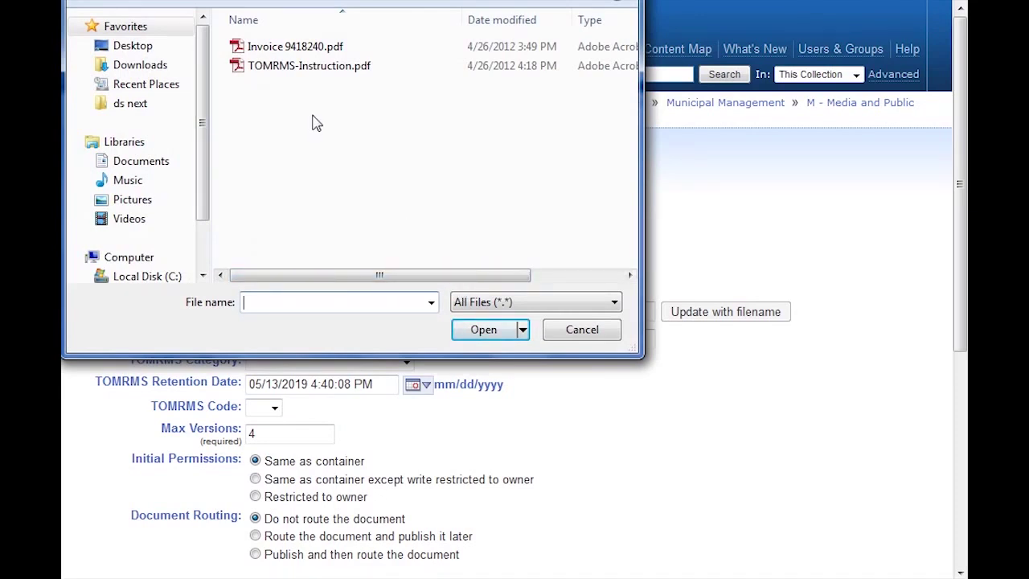
double_click(285, 66)
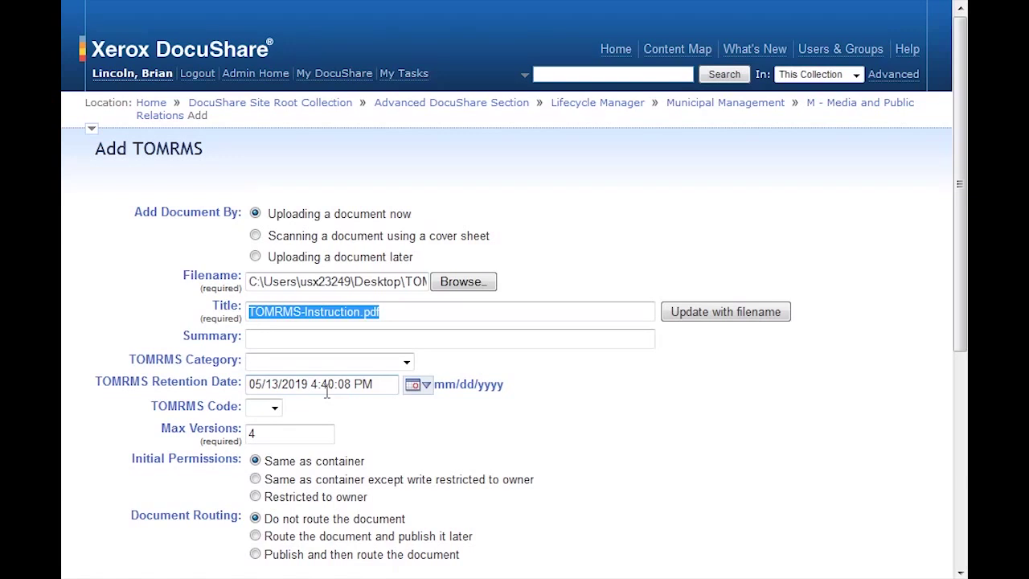
- Set the TOMRMS category to Media and Public Relations and the code to 09, and add the document to the collection
click(402, 364)
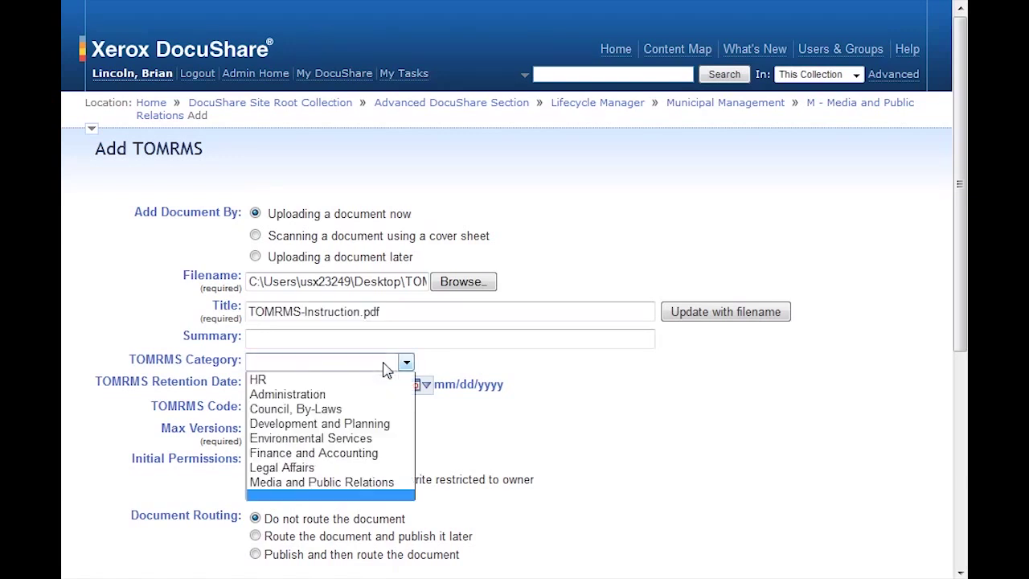
click(331, 482)
click(274, 408)
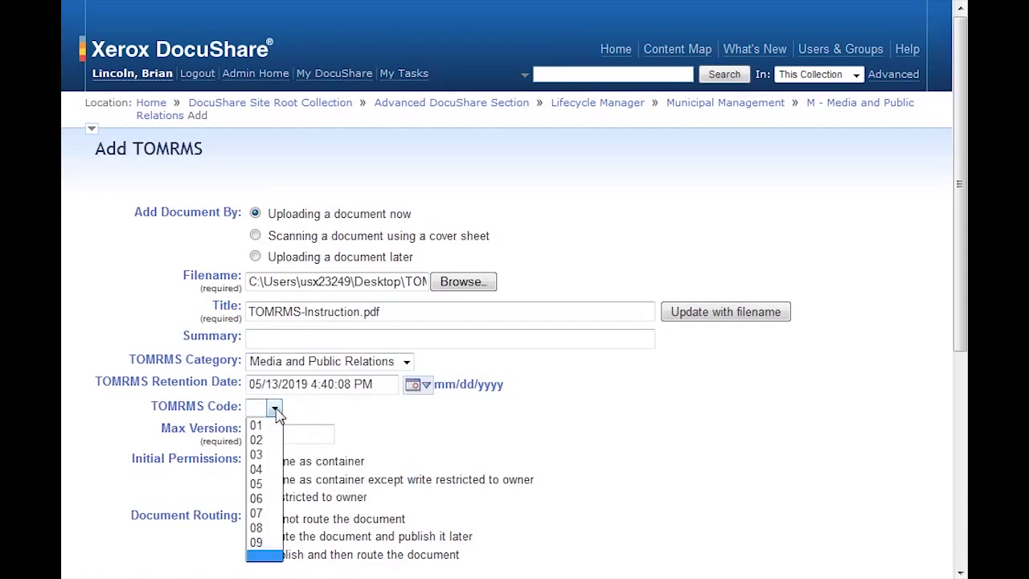
click(257, 542)
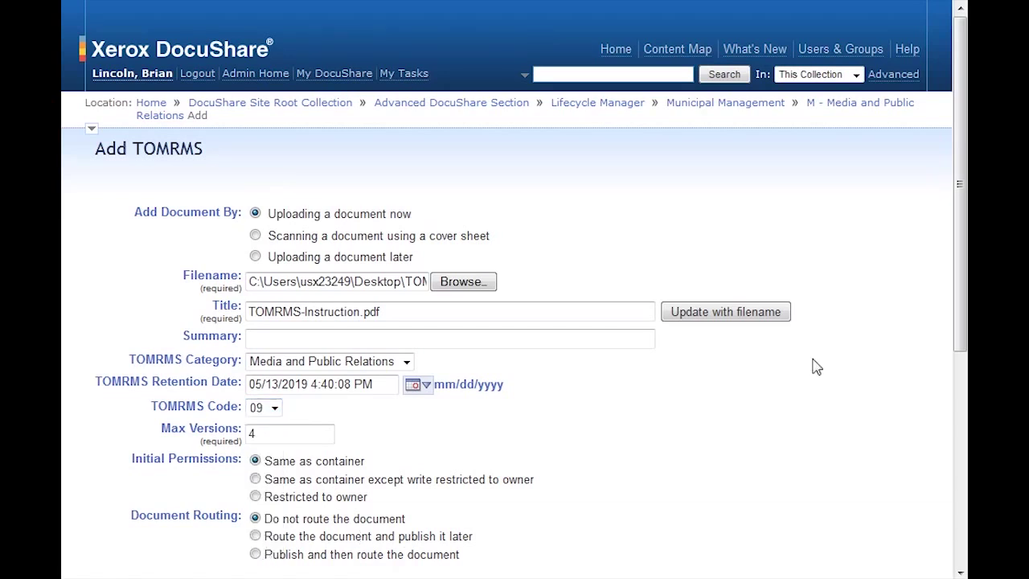
drag(962, 297, 962, 421)
click(138, 415)
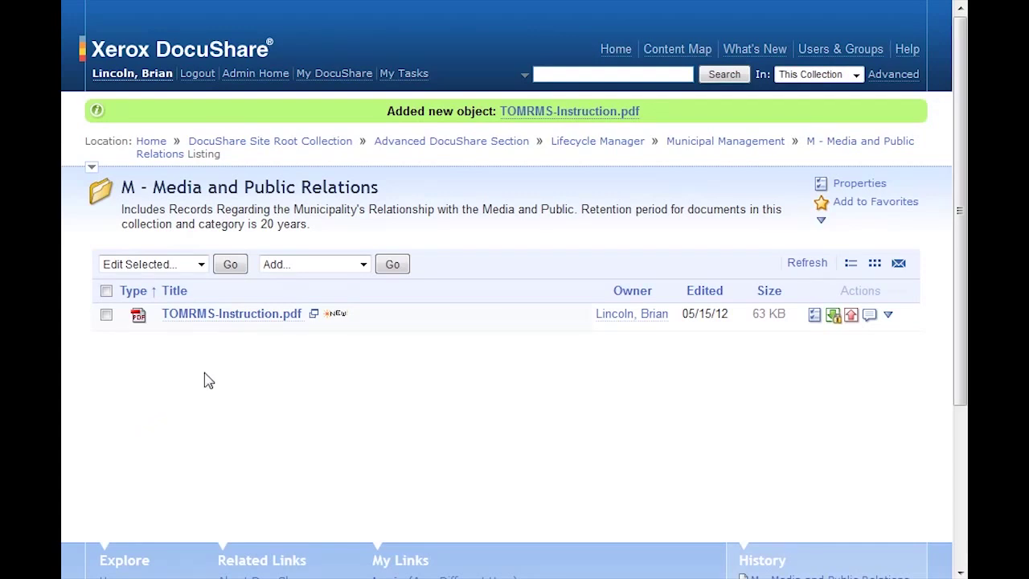
- Change the TOMRMS retention date of TOMRMS-Instruction.pdf to 05/15/2012, save the properties and close them
click(315, 314)
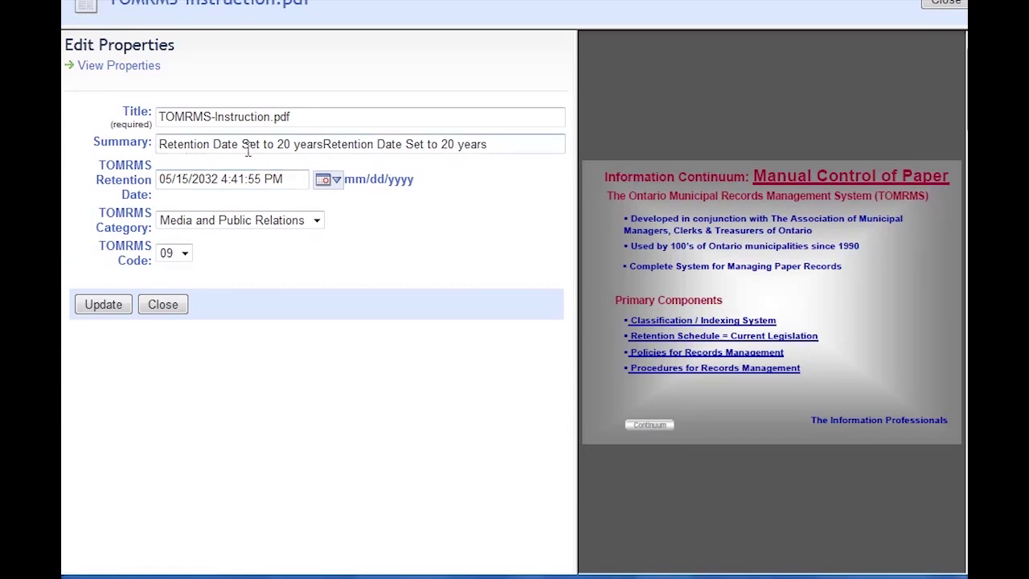
click(324, 182)
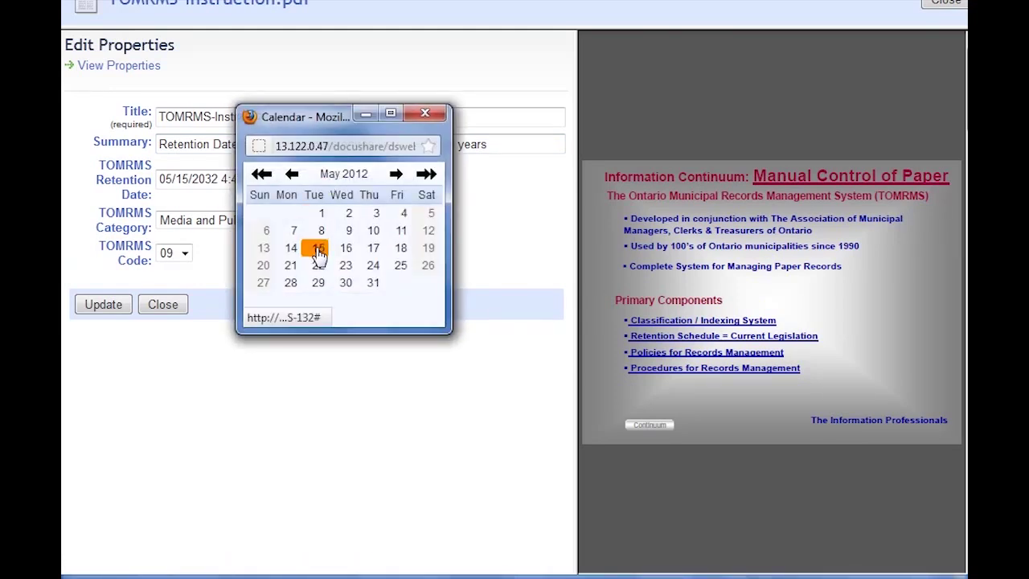
click(318, 251)
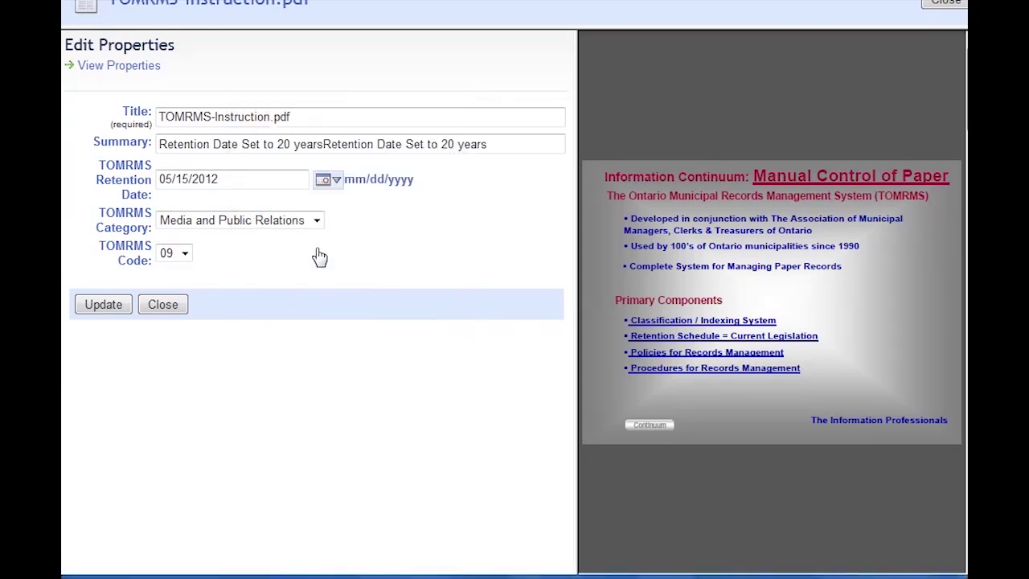
click(103, 305)
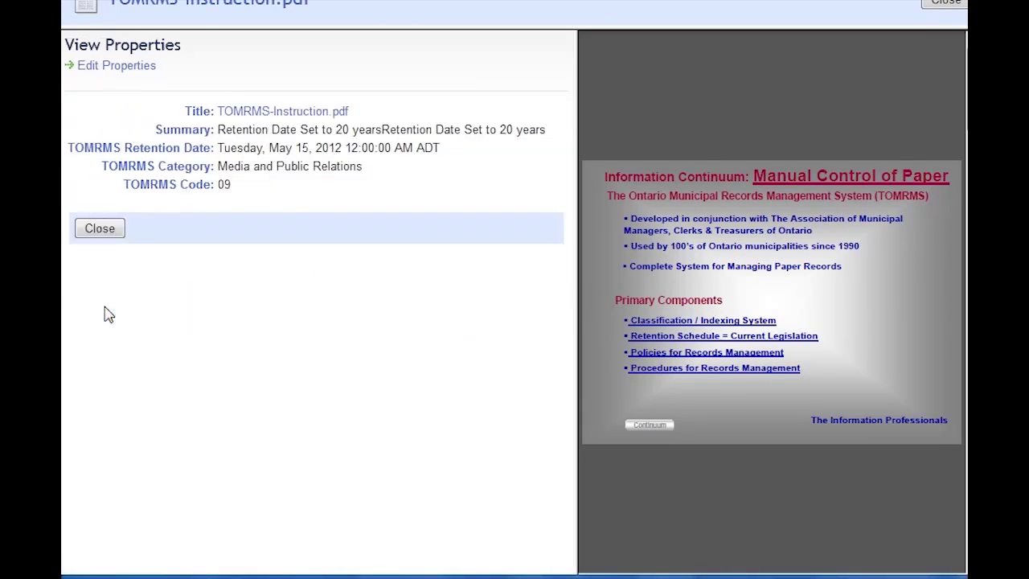
click(100, 229)
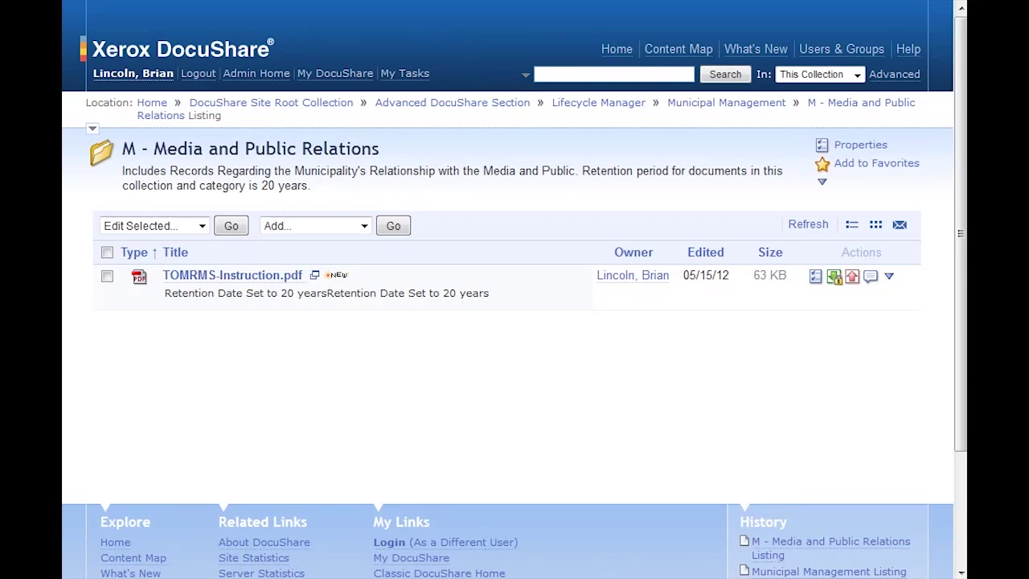
- Start another TOMRMS document in the collection and title it "File 12 Cabinet 32"
click(364, 226)
click(338, 405)
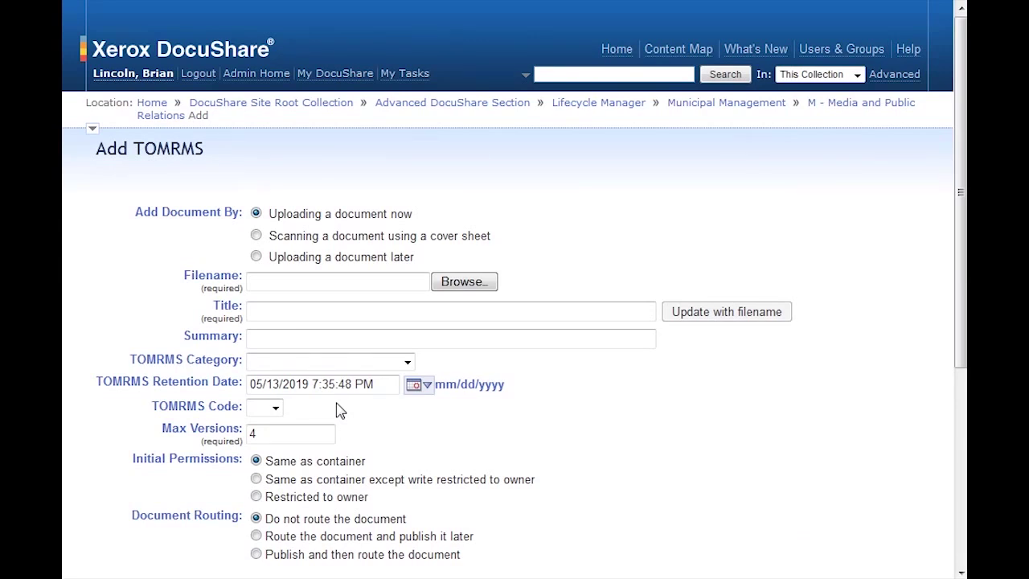
click(316, 308)
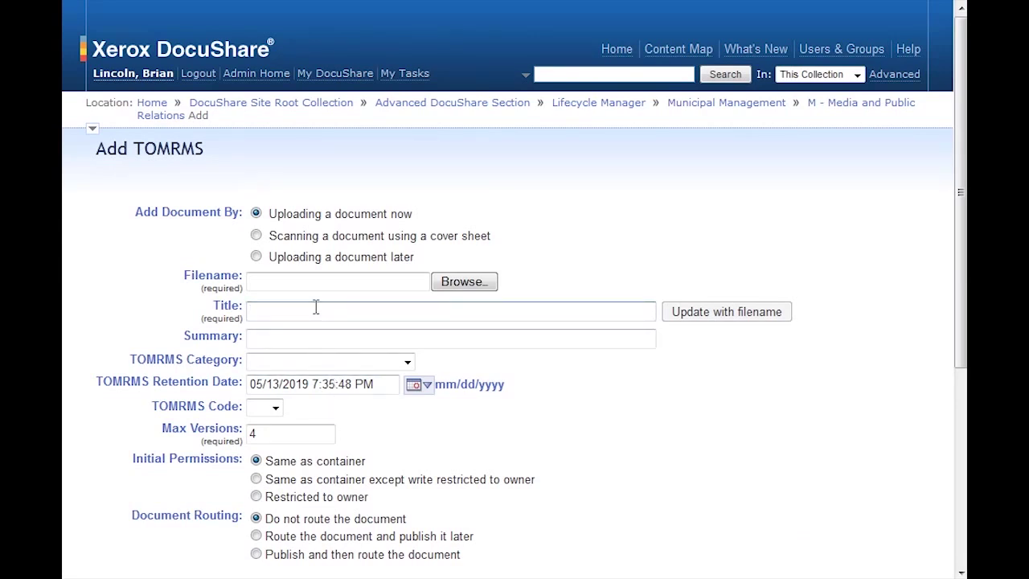
text(File )
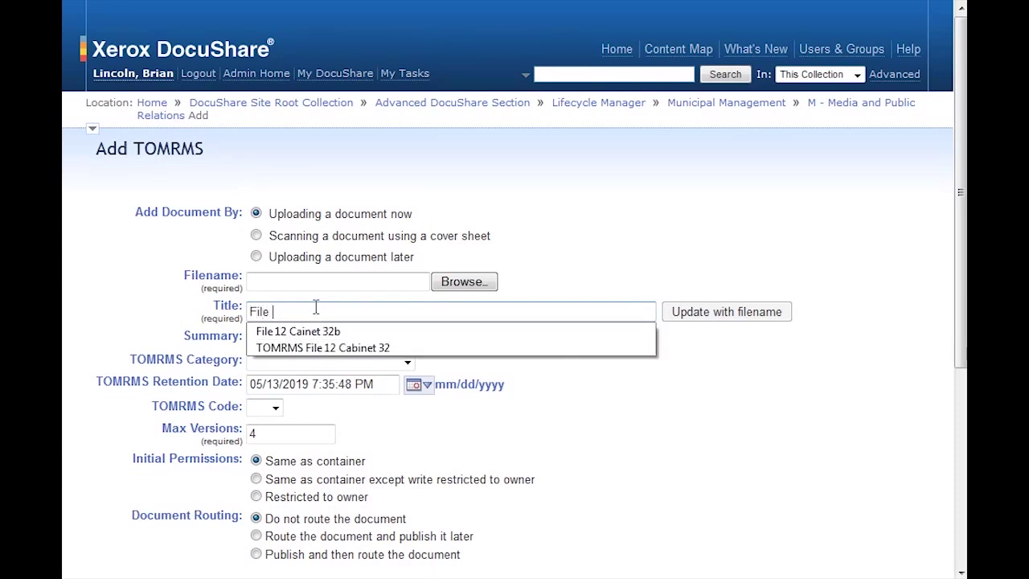
text(12 Cabinet )
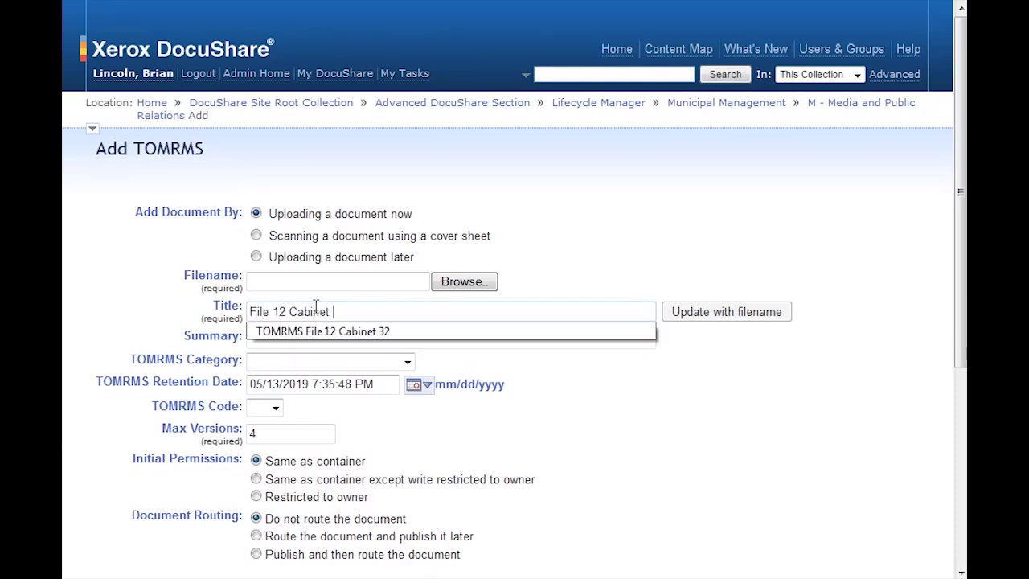
text(32)
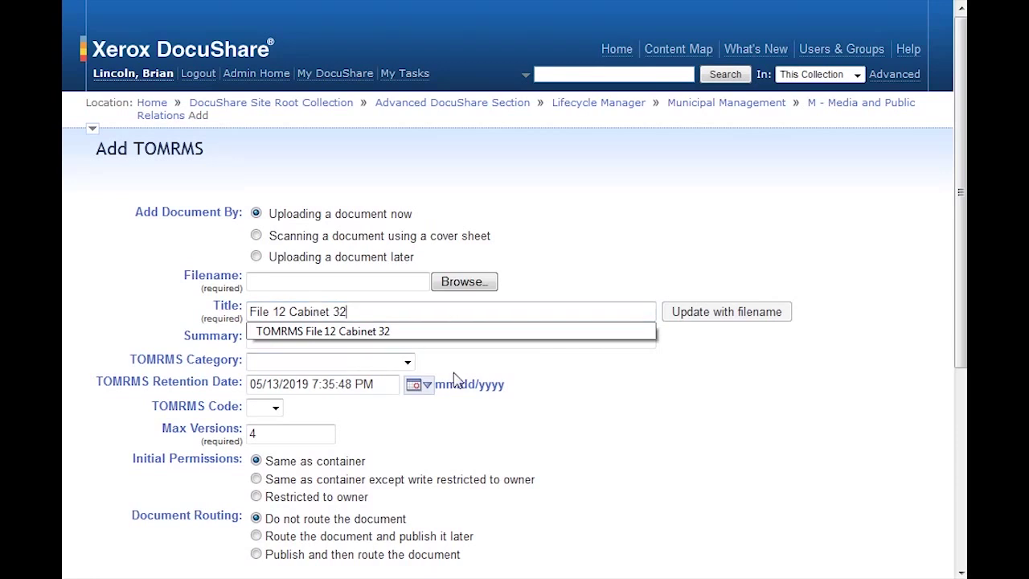
click(531, 365)
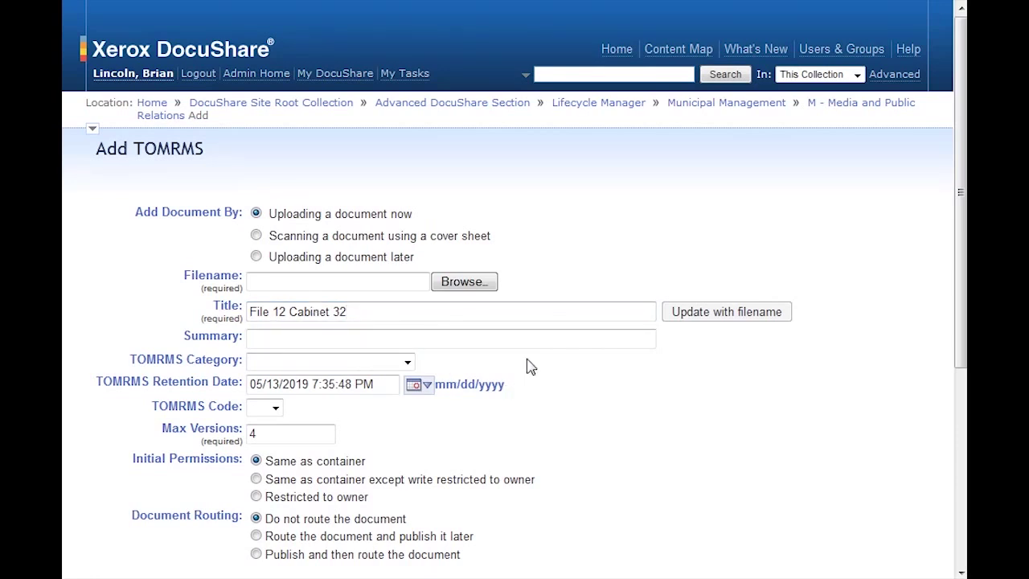
- Set the new document's TOMRMS category to Media and Public Relations and its TOMRMS code to 09
click(407, 363)
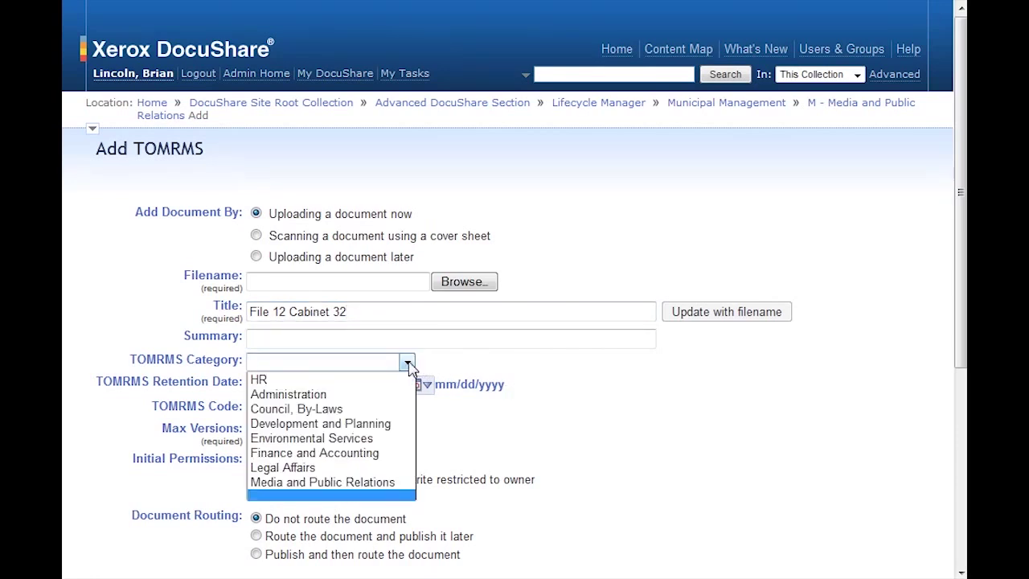
click(368, 482)
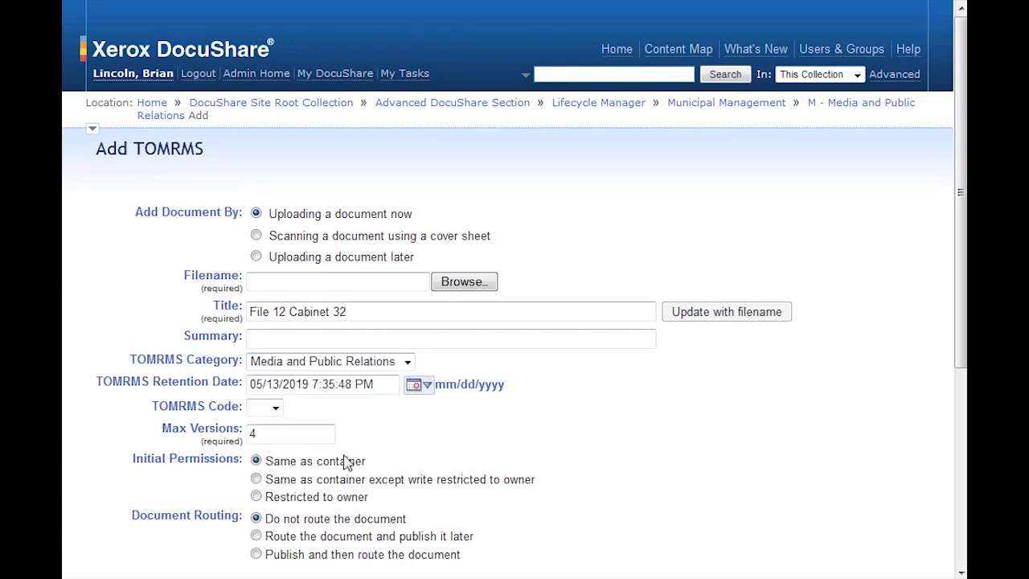
click(274, 407)
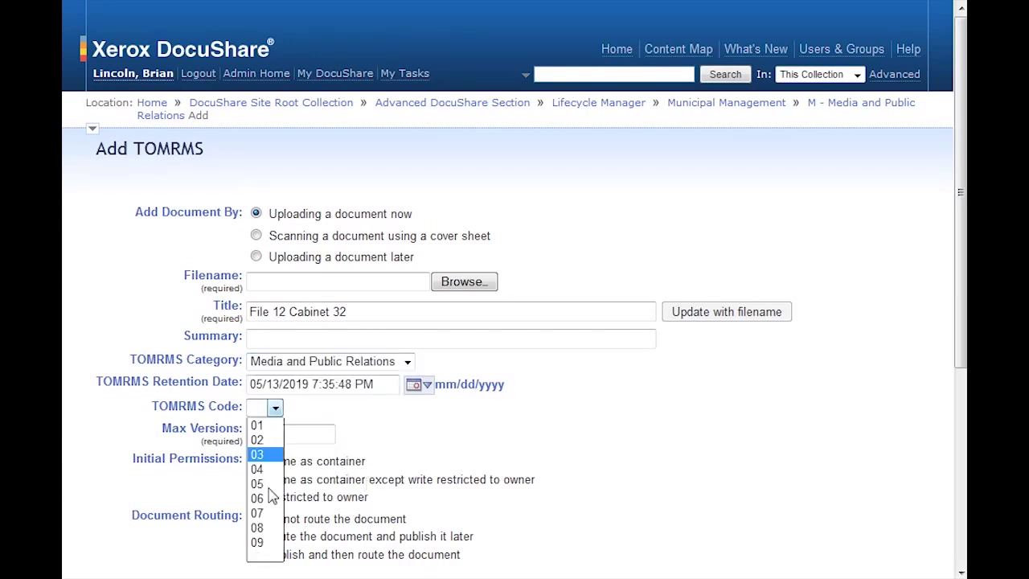
click(262, 543)
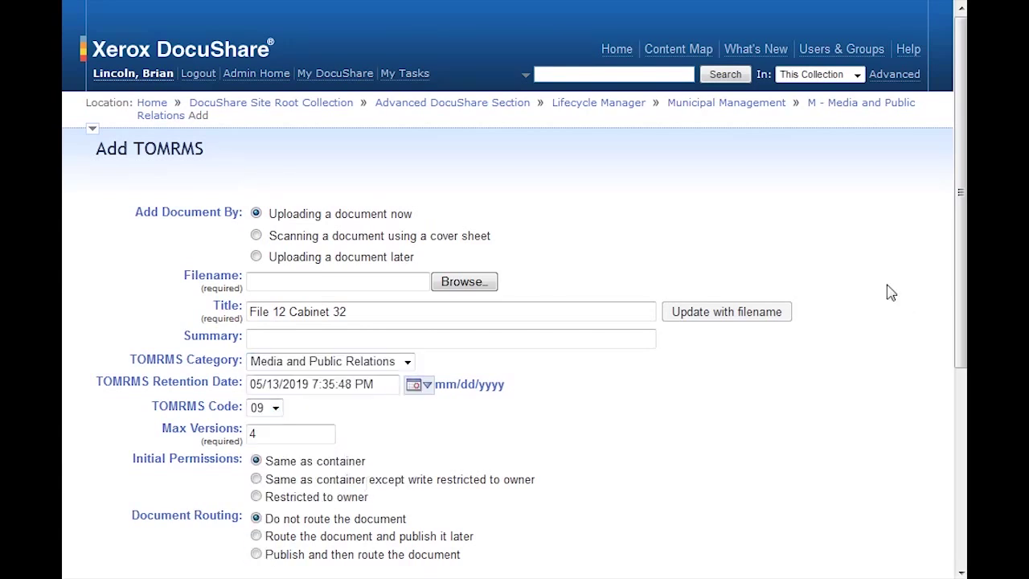
- Set File 12 Cabinet 32 to have its document uploaded later and add it to the collection as a placeholder
click(255, 257)
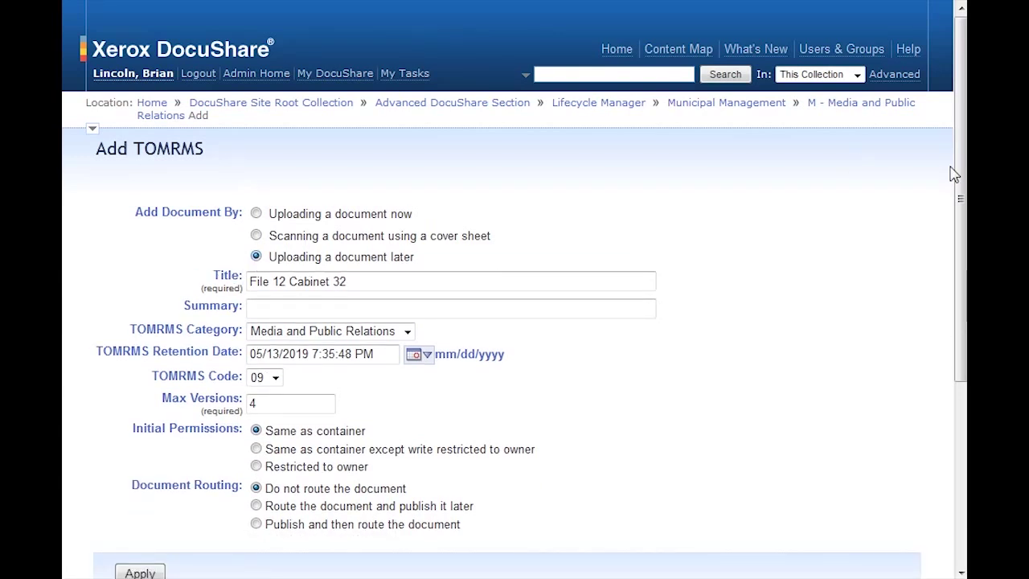
drag(955, 175, 955, 268)
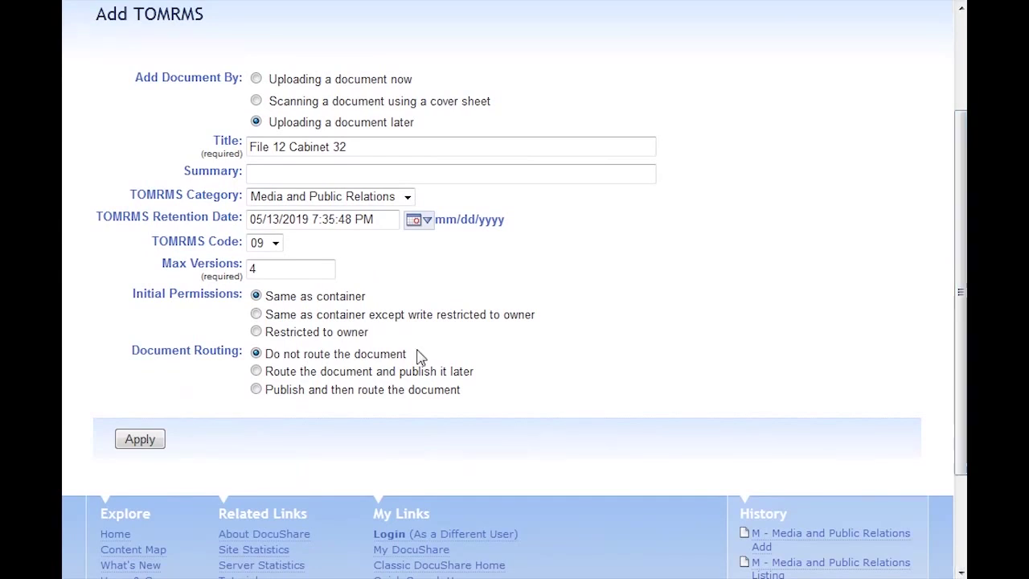
click(160, 439)
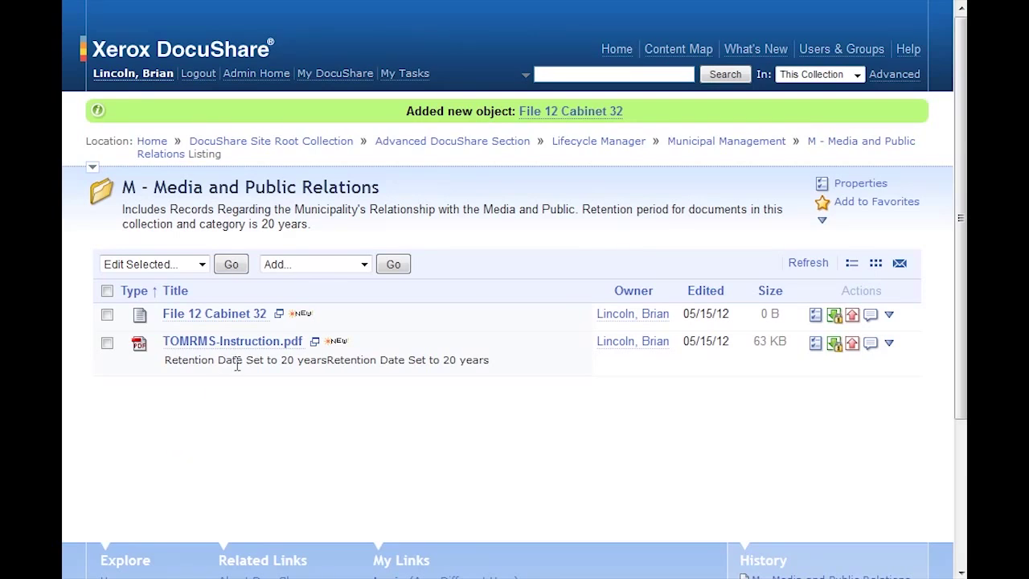
- Change the TOMRMS retention date of File 12 Cabinet 32 to 05/15/2012, save the properties and close them
click(279, 314)
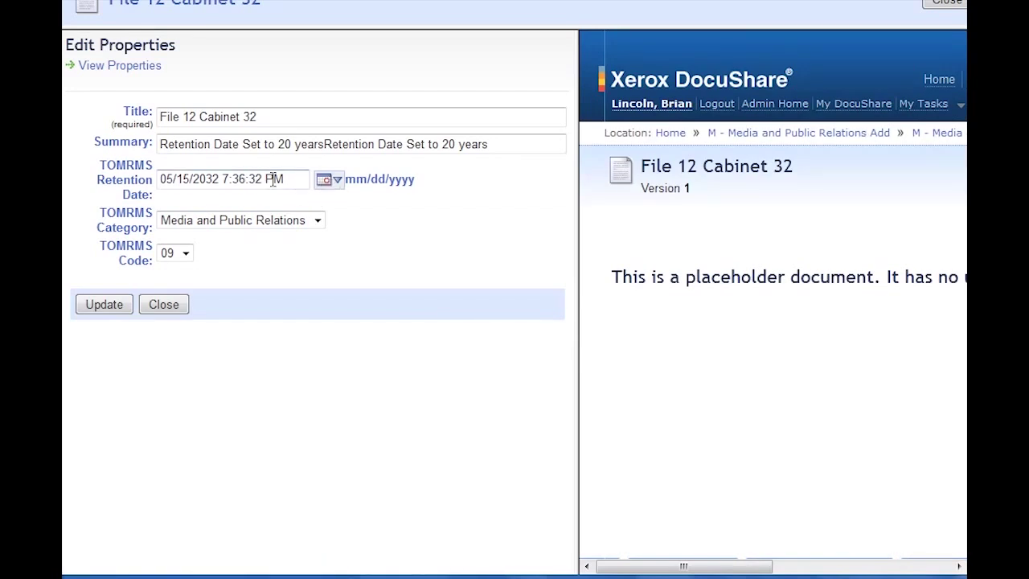
click(325, 183)
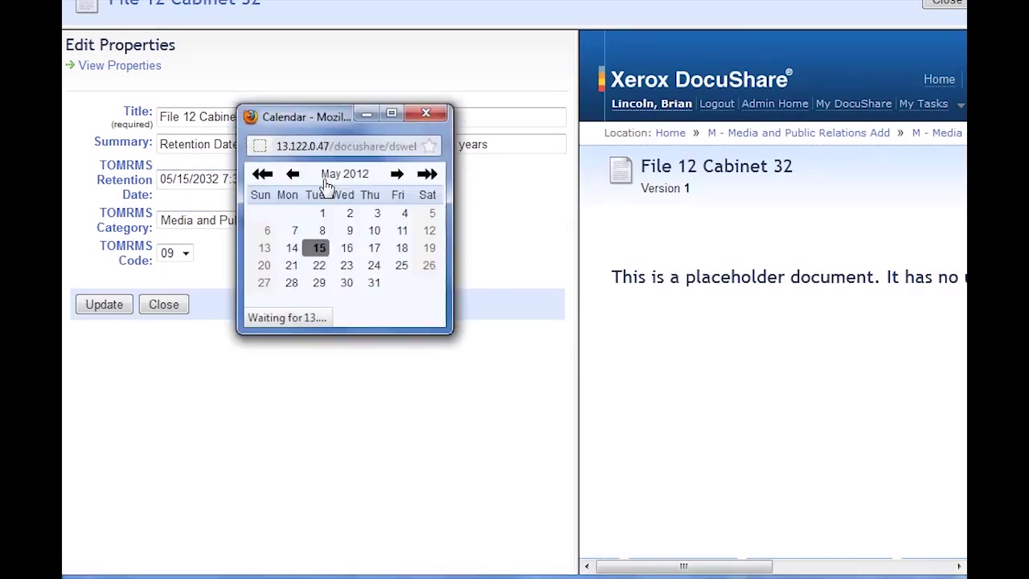
click(320, 249)
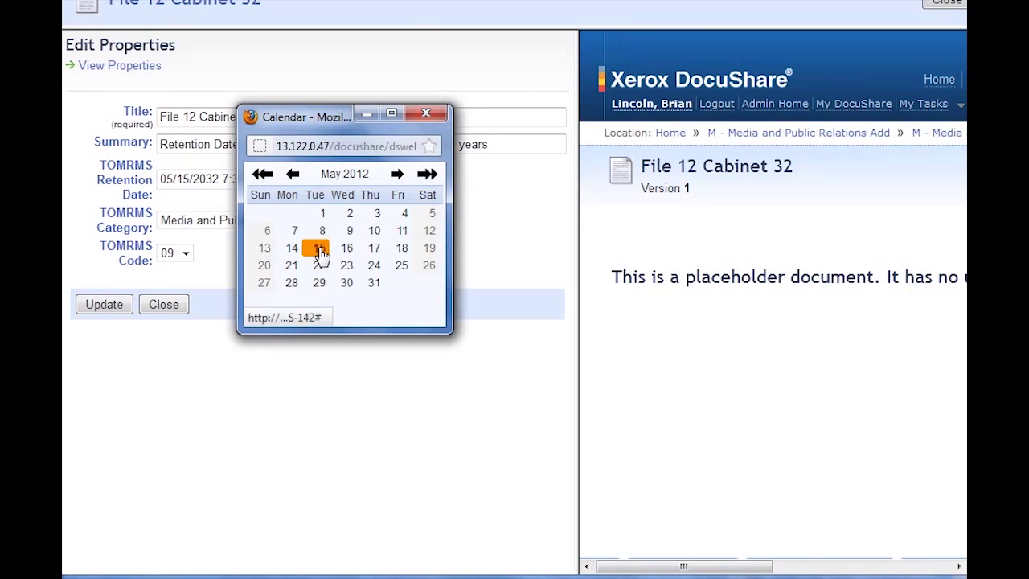
click(113, 308)
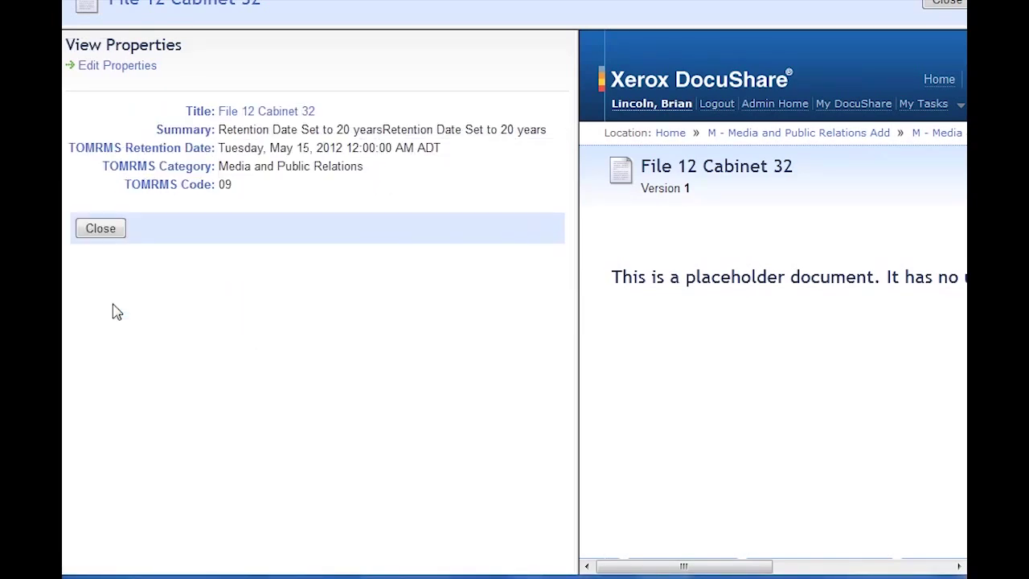
click(110, 233)
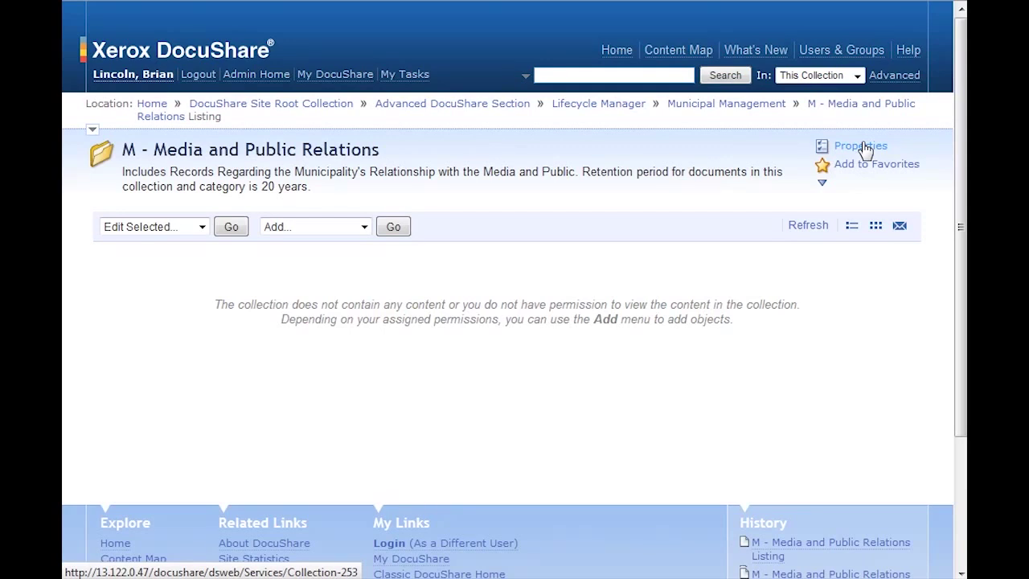
- Open the Documents Eligible for Destruction collection in Lifecycle Manager to check the documents moved there
click(607, 109)
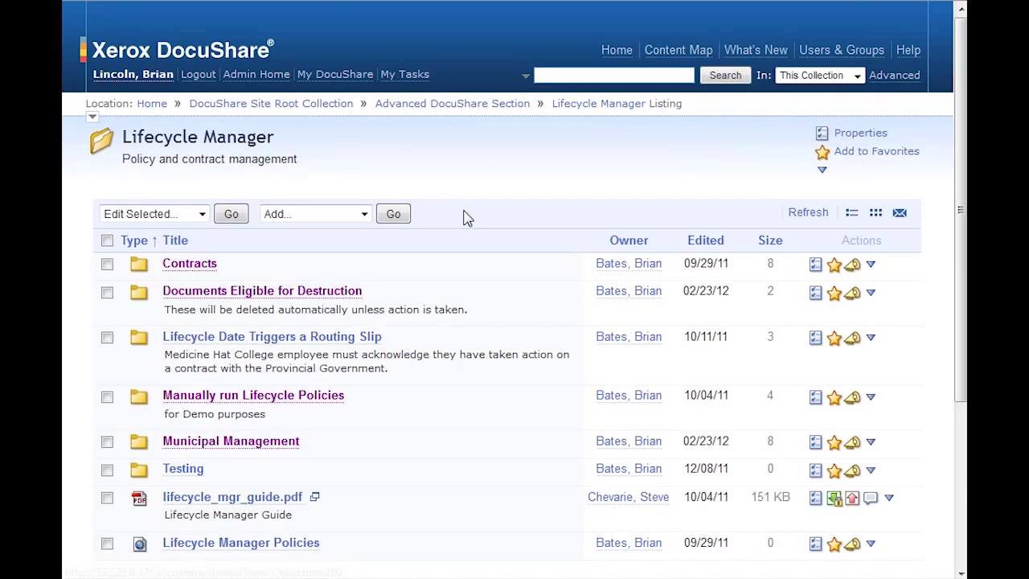
click(336, 294)
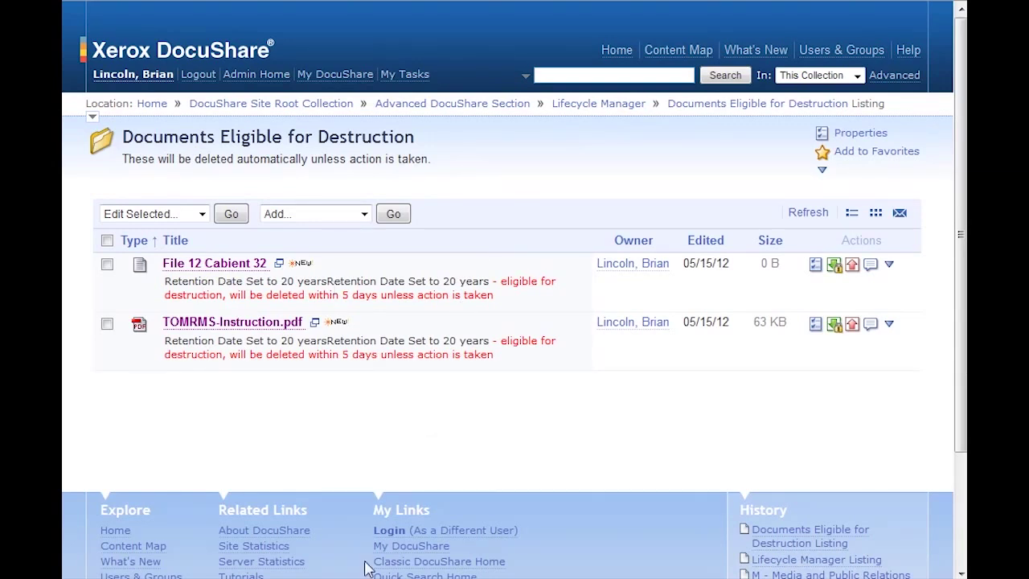
- Switch to the Outlook inbox and open the newest Docushare Alerts for 05/15/2012 e-mail
mouse_move(362, 578)
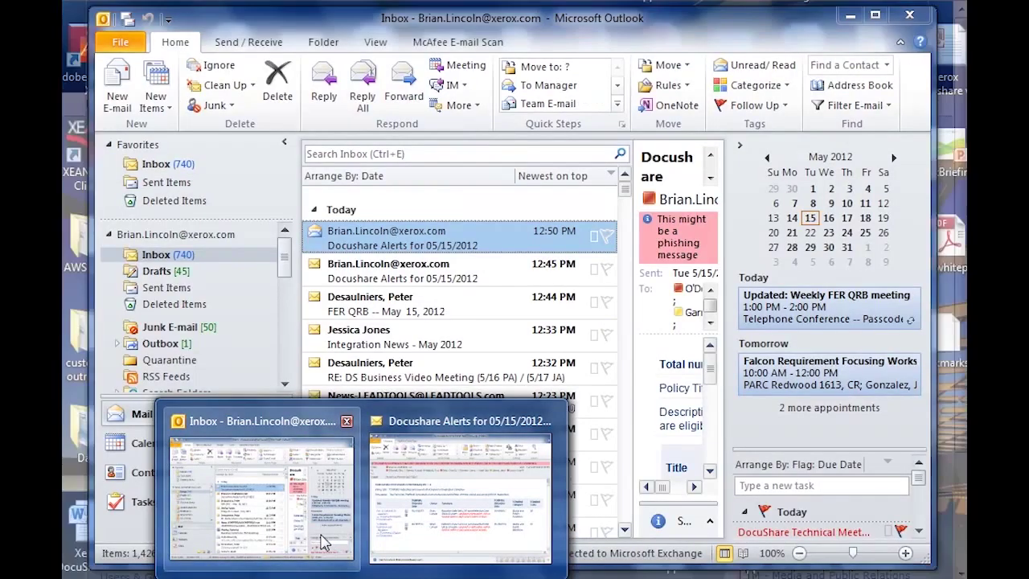
click(321, 540)
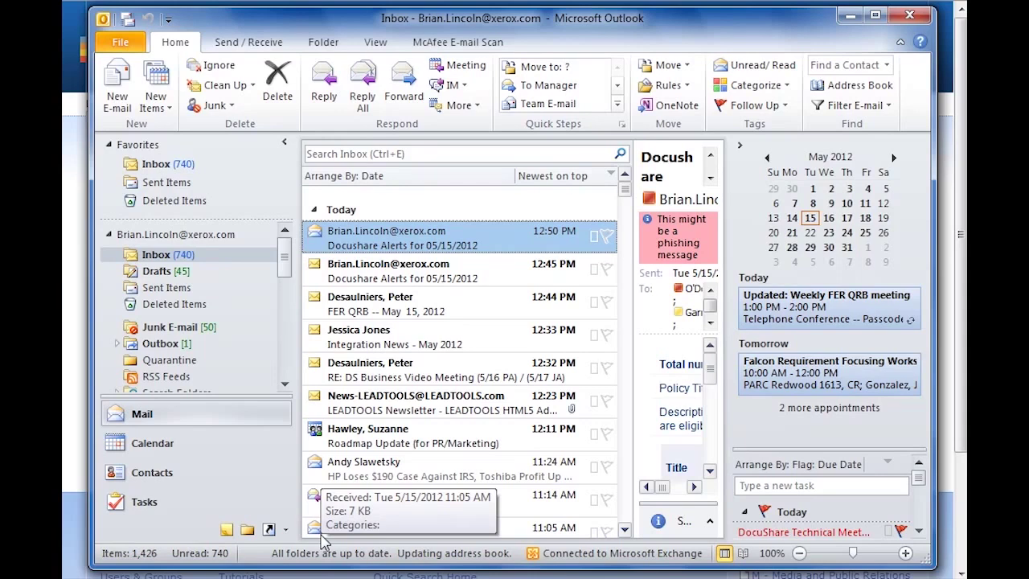
double_click(401, 236)
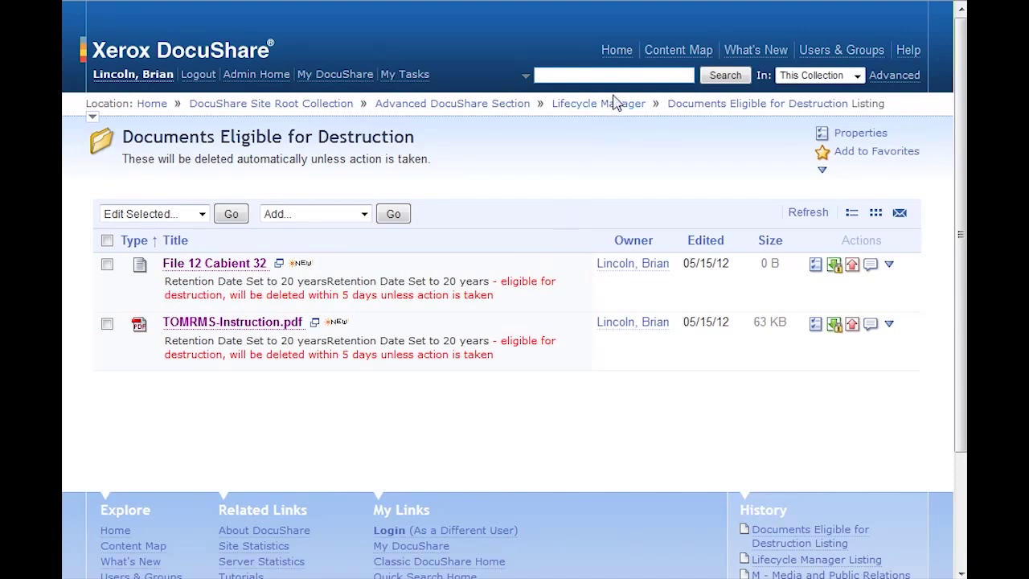
- Go to the DocuShare home page and set the search's document type to TOMRMS
click(624, 53)
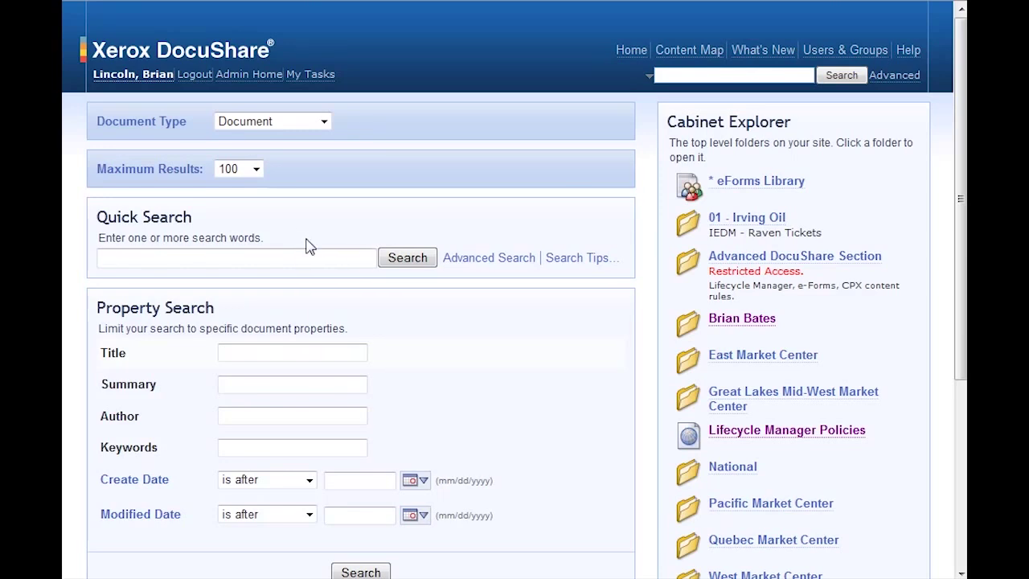
click(322, 124)
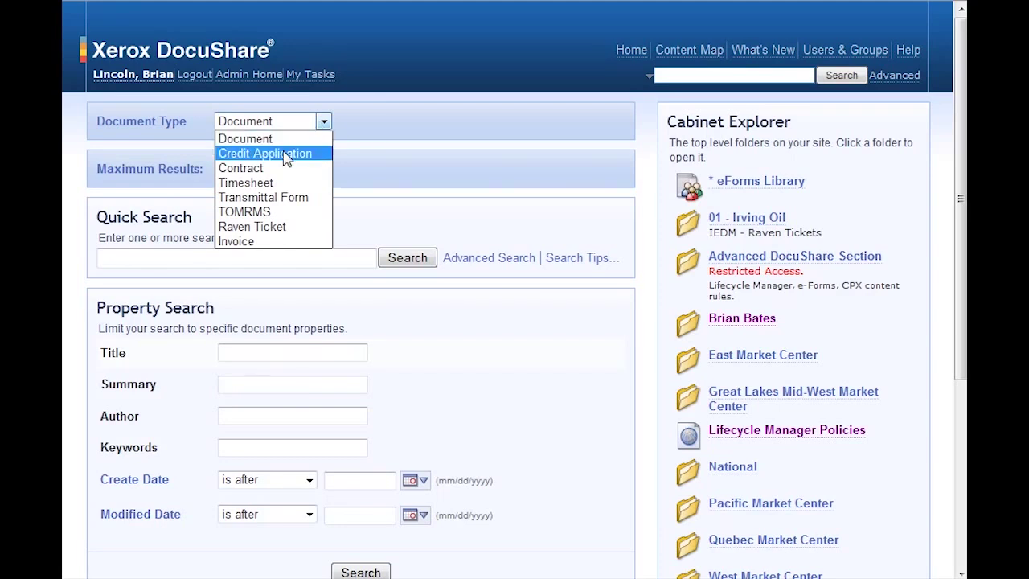
click(264, 214)
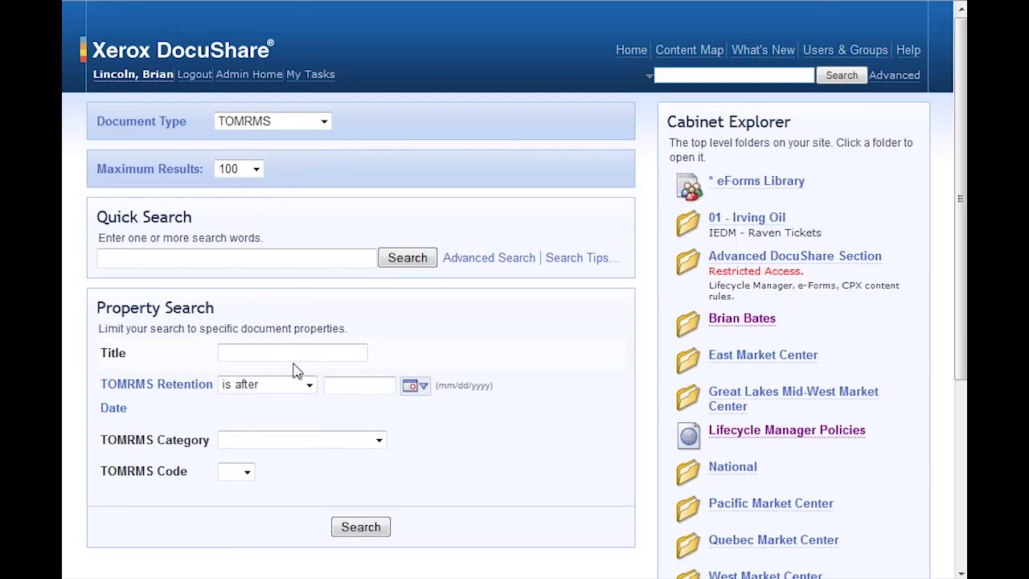
- Search for TOMRMS documents whose retention date is before or on 05/15/2012
click(307, 386)
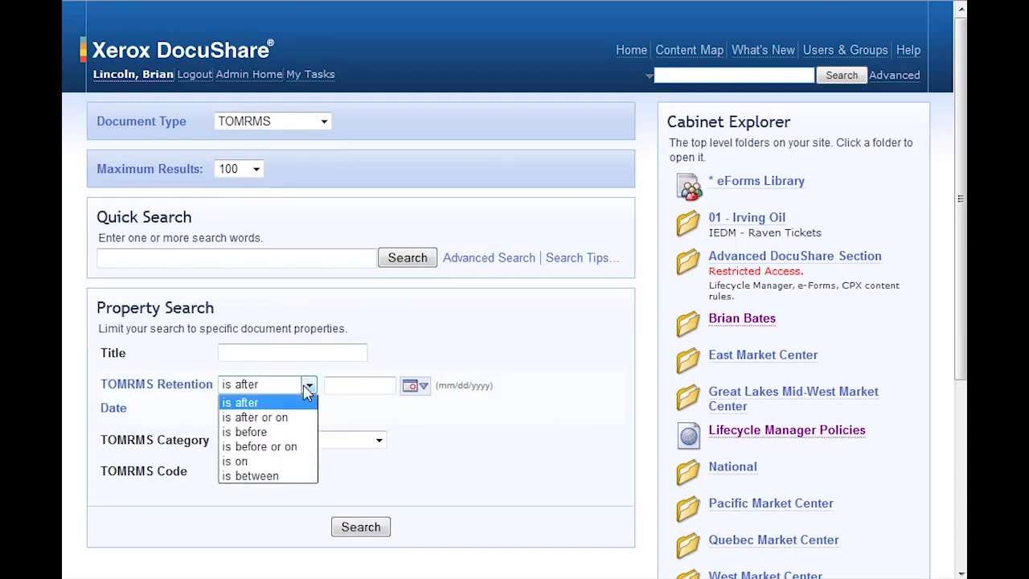
click(292, 447)
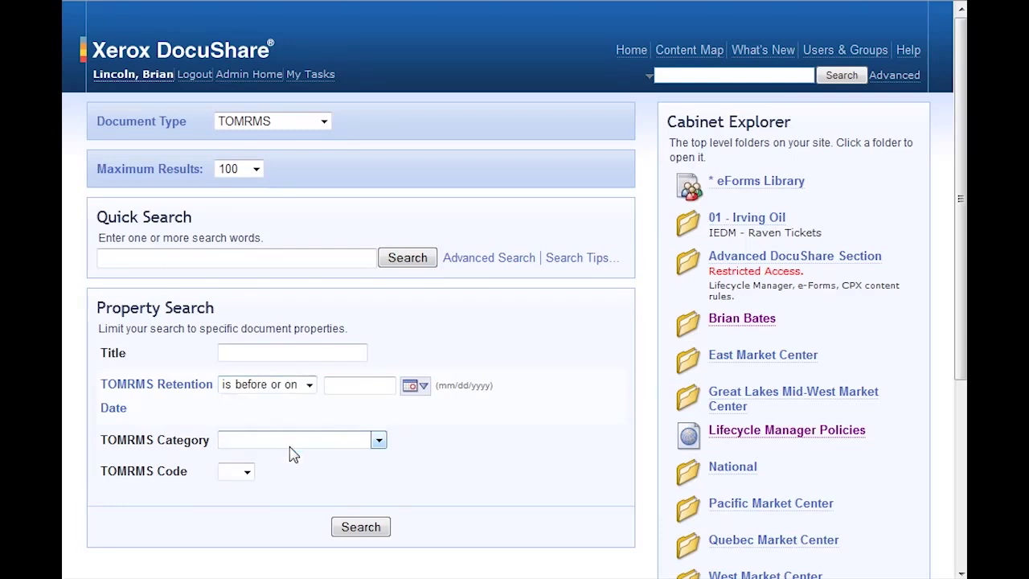
click(411, 387)
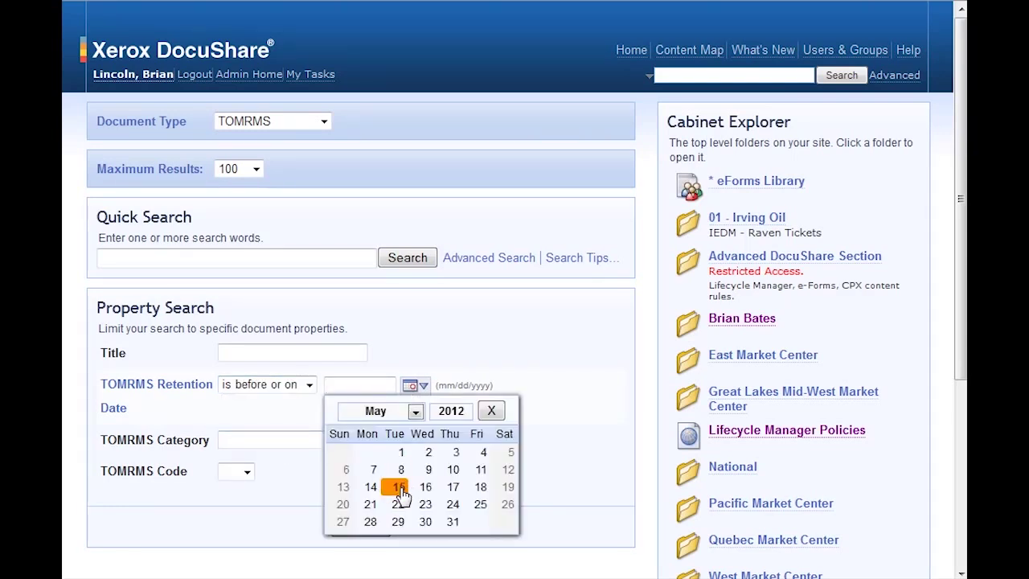
click(399, 488)
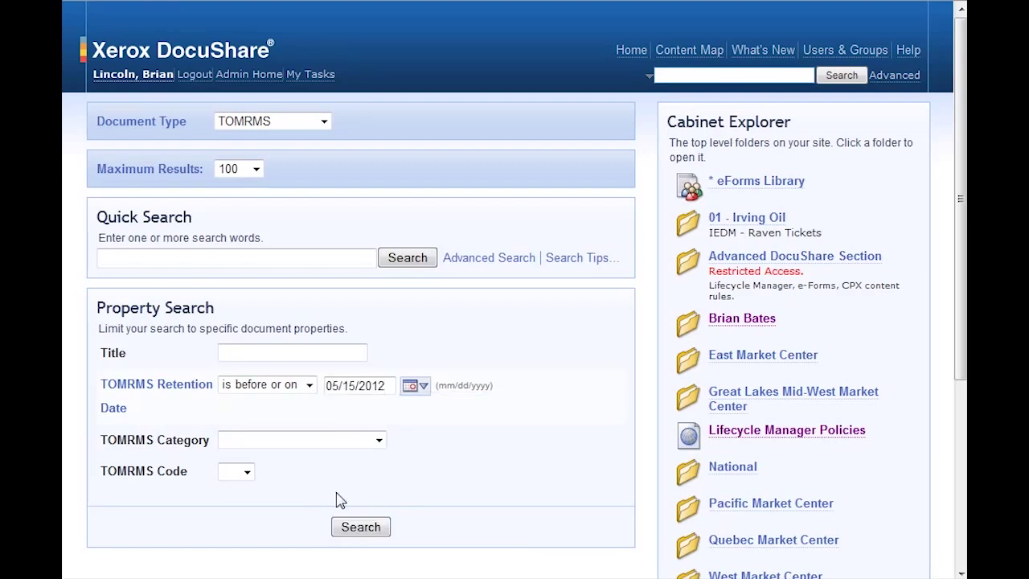
click(363, 533)
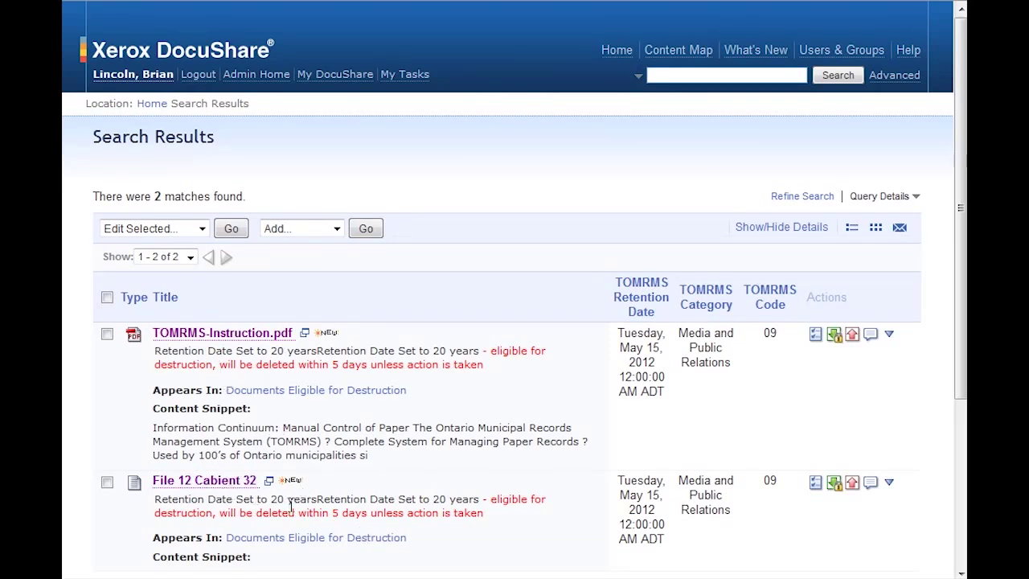
- Select TOMRMS-Instruction.pdf and File 12 Cabient 32 in the search results and review the edit actions available for them, including Generate Report
click(107, 334)
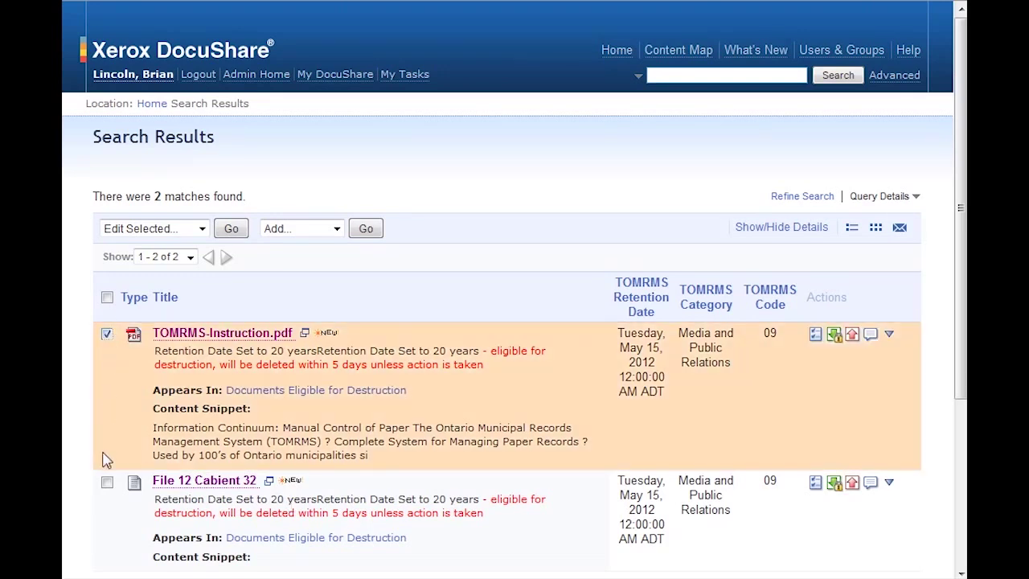
click(107, 482)
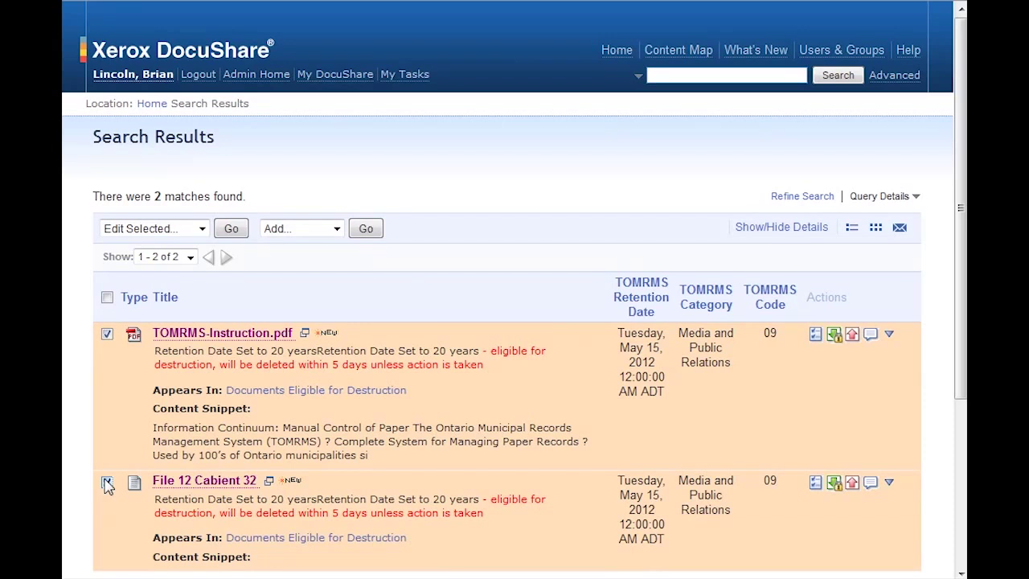
click(205, 230)
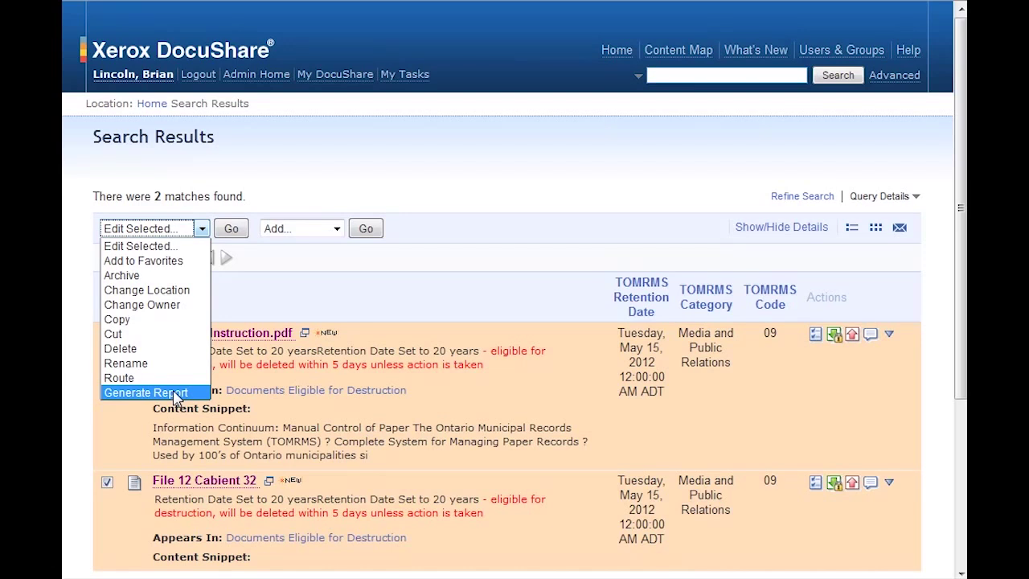
click(335, 291)
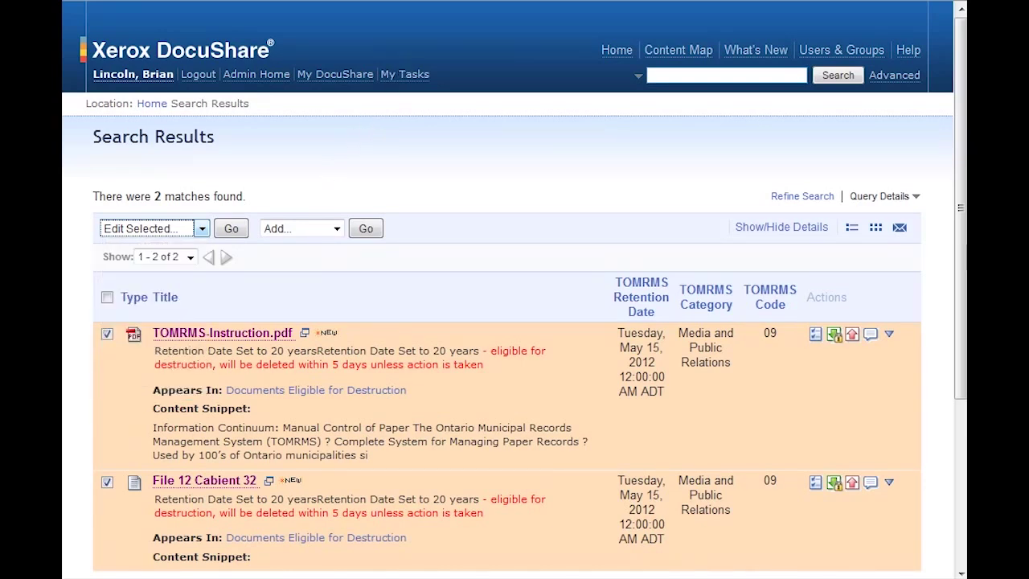
- Return to the Documents Eligible for Destruction collection and reload its listing to check which documents remain
key(alt+Left)
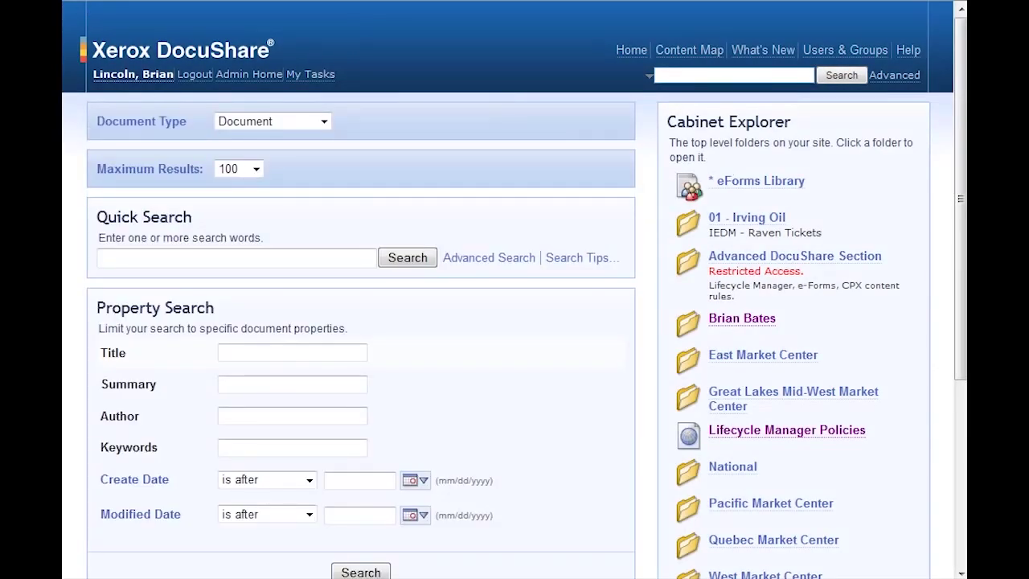
key(alt+Left)
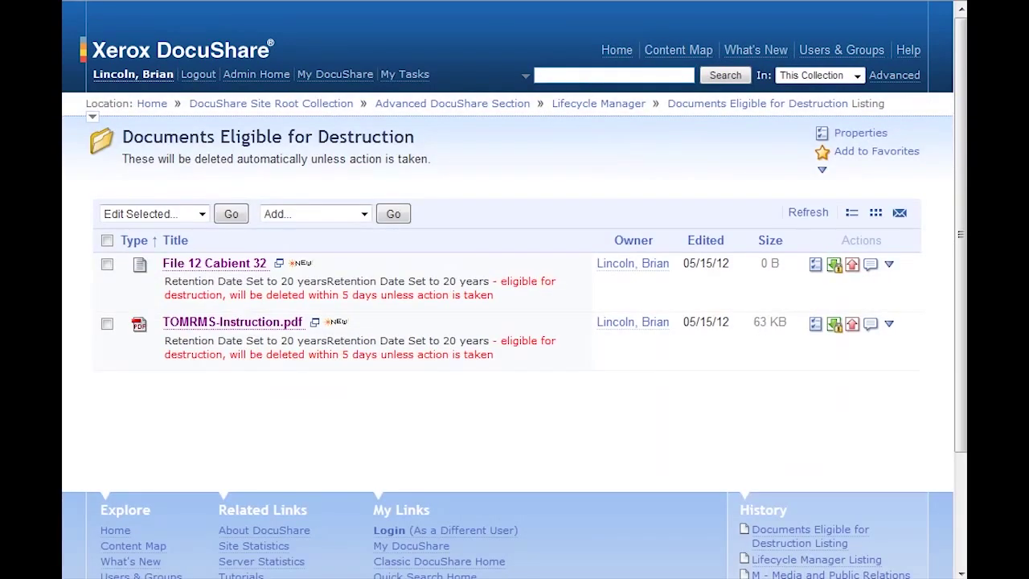
click(753, 105)
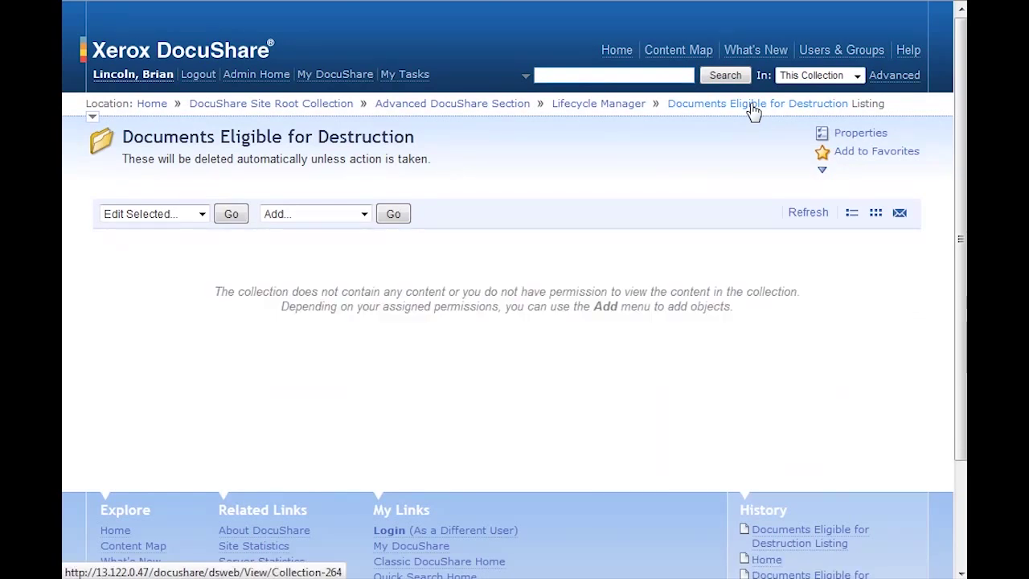